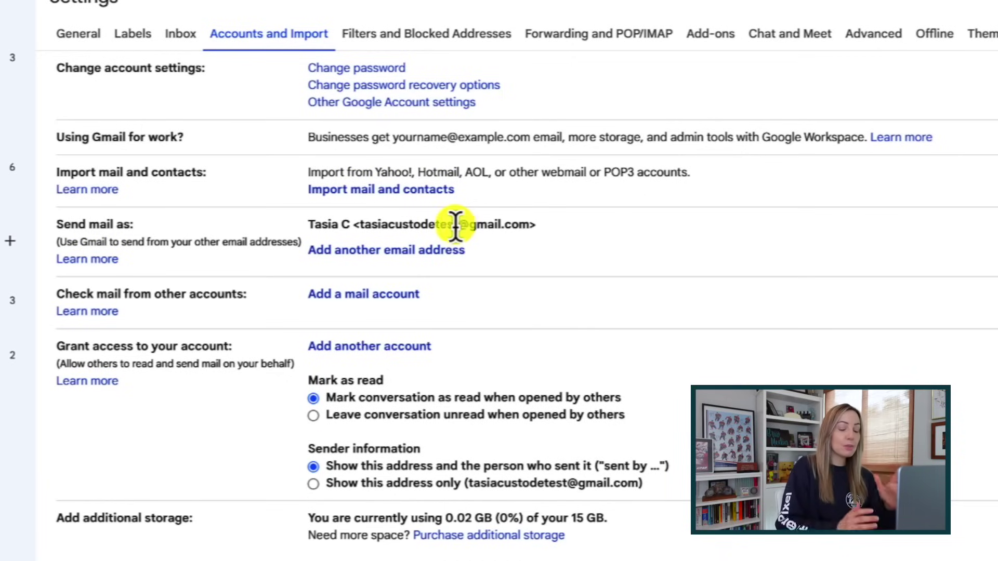
- Highlight the username and gmail.com domain of the Send mail as address, then begin the Club 1909 email
mouse_move(456, 224)
left_mouse_down()
mouse_move(376, 227)
mouse_move(452, 224)
left_mouse_up()
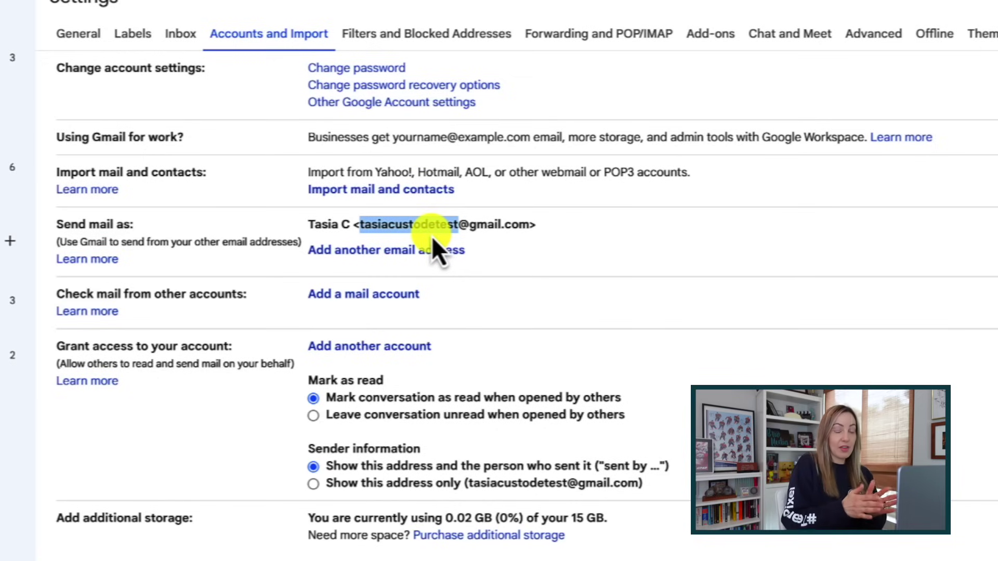
left_click(475, 227)
left_click_drag(470, 226, 526, 229)
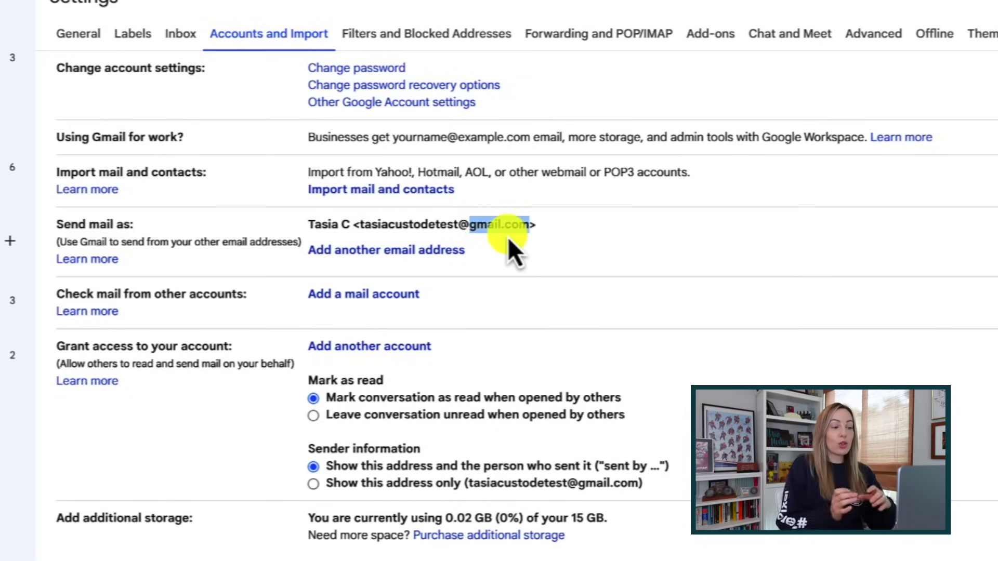
left_click_drag(458, 227, 362, 232)
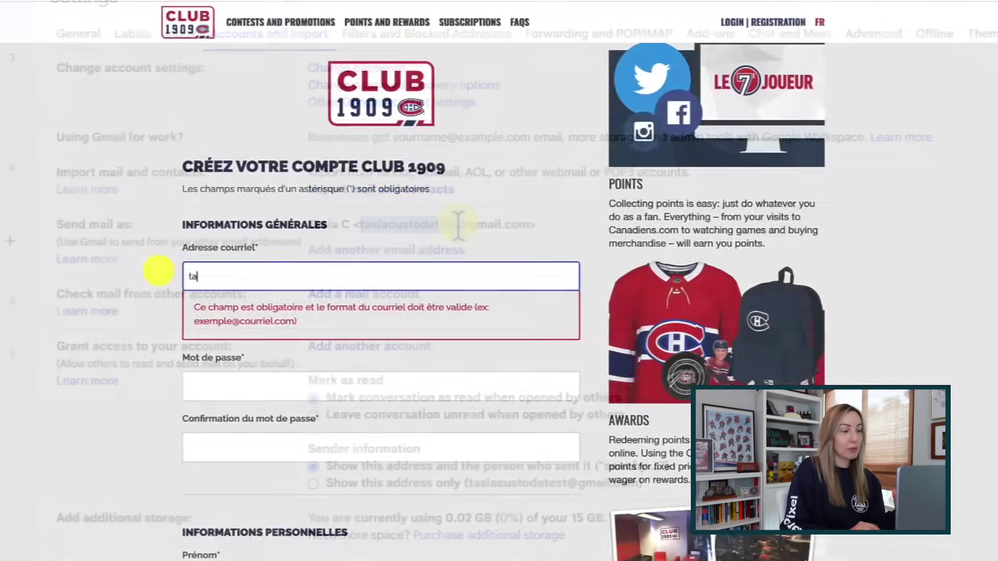
type("sia")
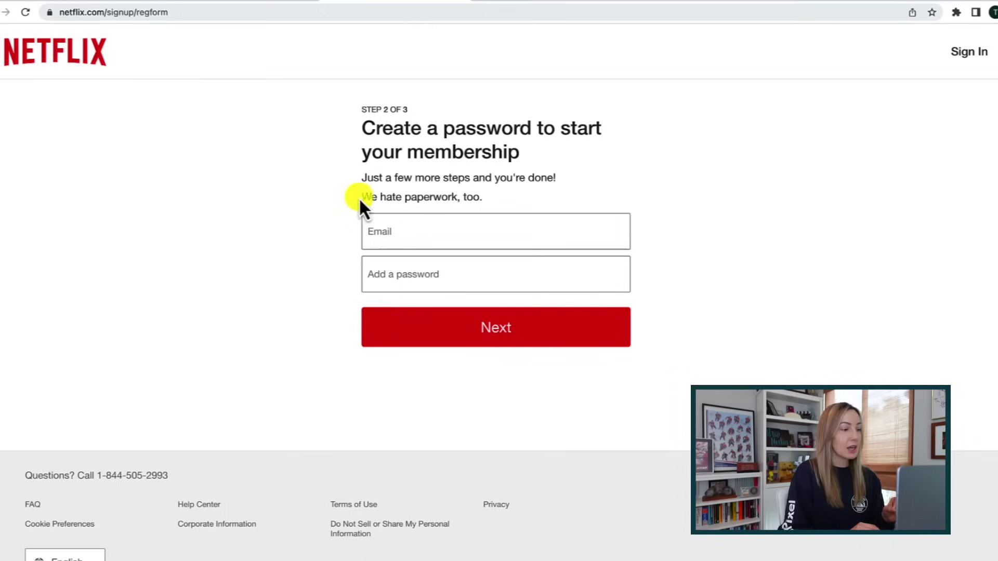
- Begin typing the email address into the Email field on Netflix's Step 2 of 3 page
type("tai")
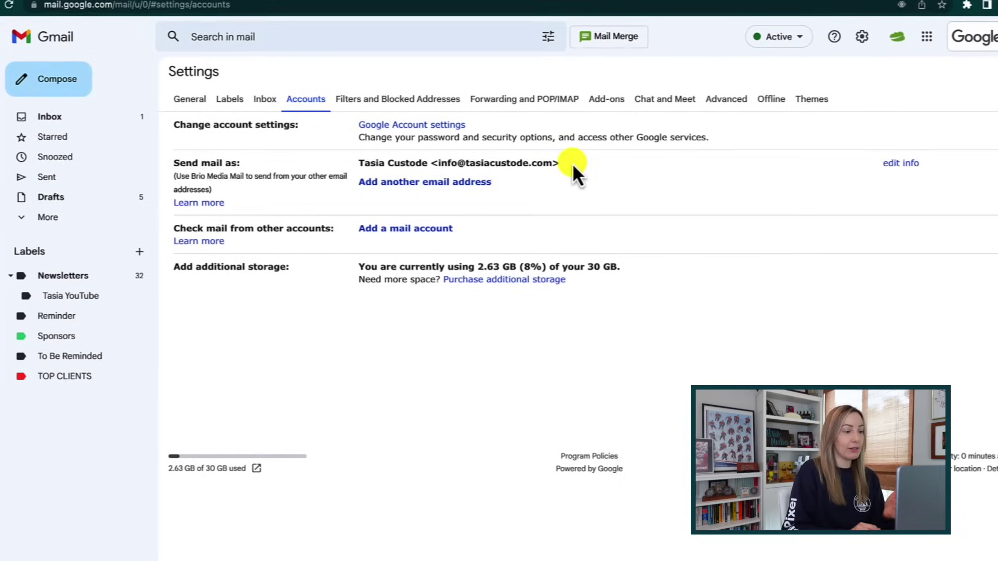
- Highlight the custom-domain send-as address, then begin the plus-alias email in Giadzy's Create Account form
left_click_drag(573, 170, 464, 161)
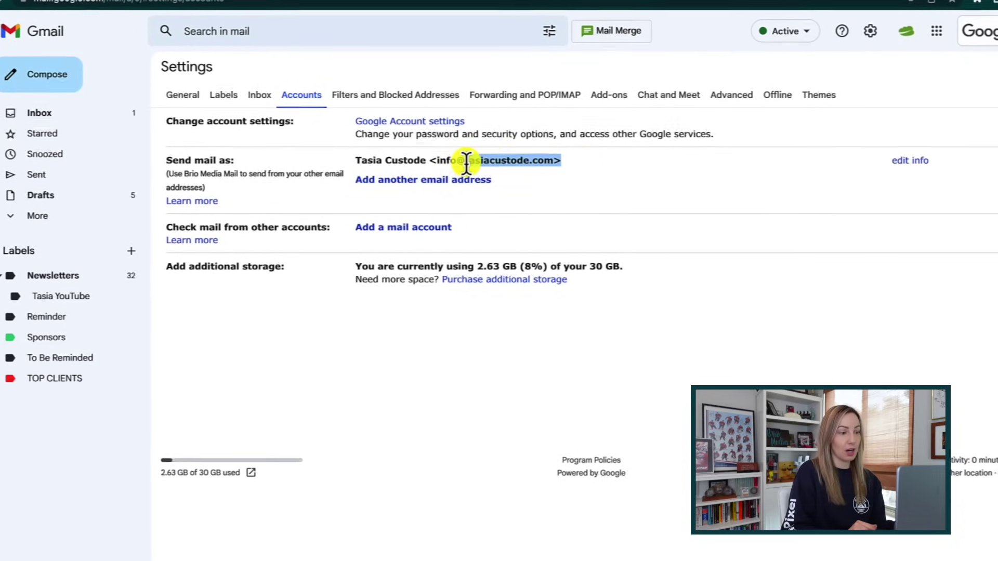
left_click(523, 174)
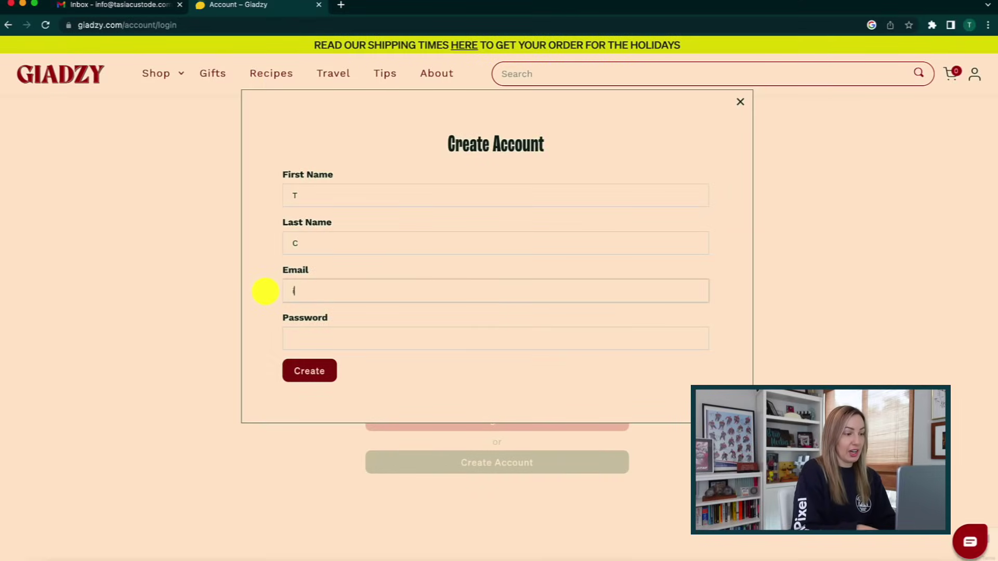
type("info")
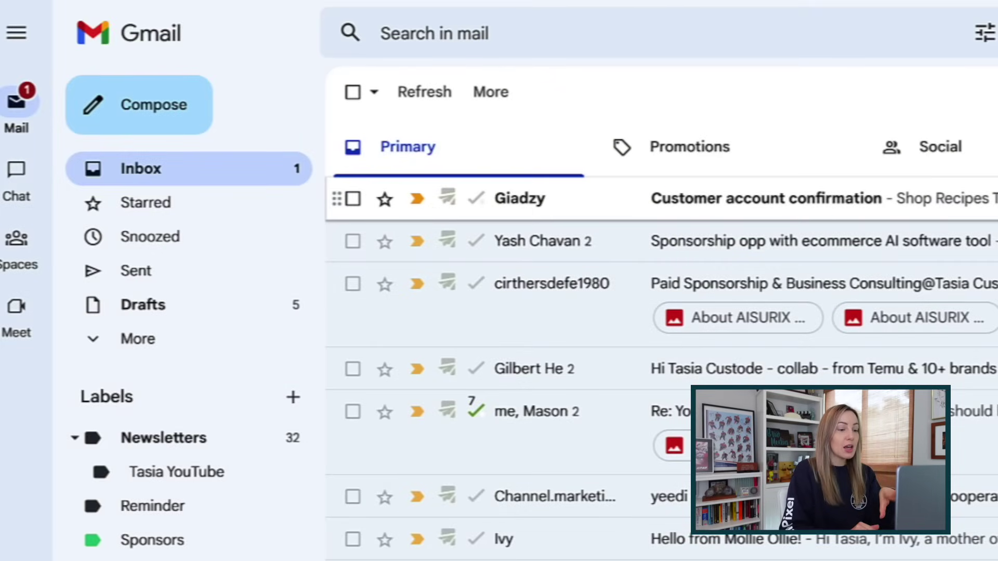
- Open the Giadzy customer account confirmation and expand its details to show the plus-alias recipient
left_click(765, 198)
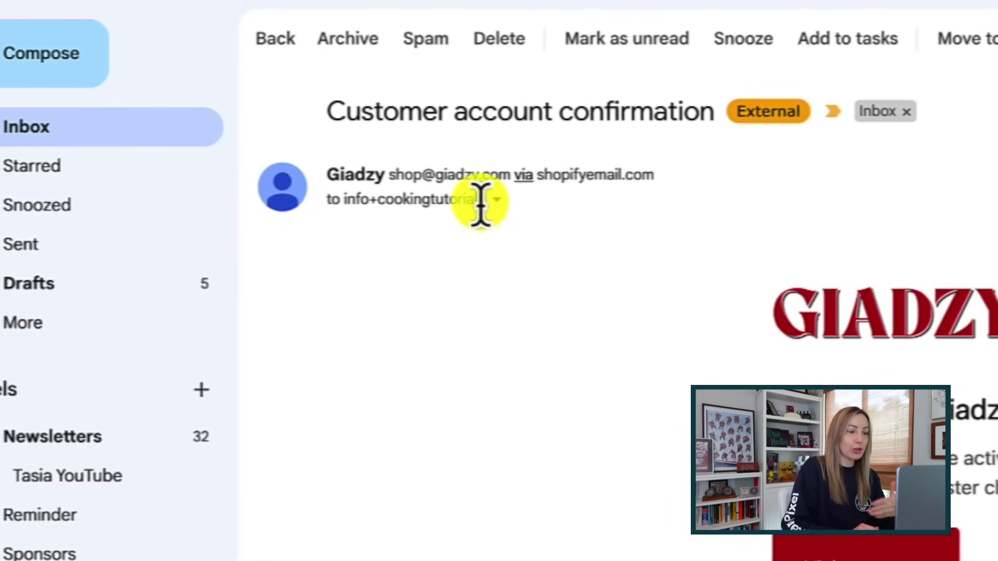
left_click_drag(488, 206, 354, 204)
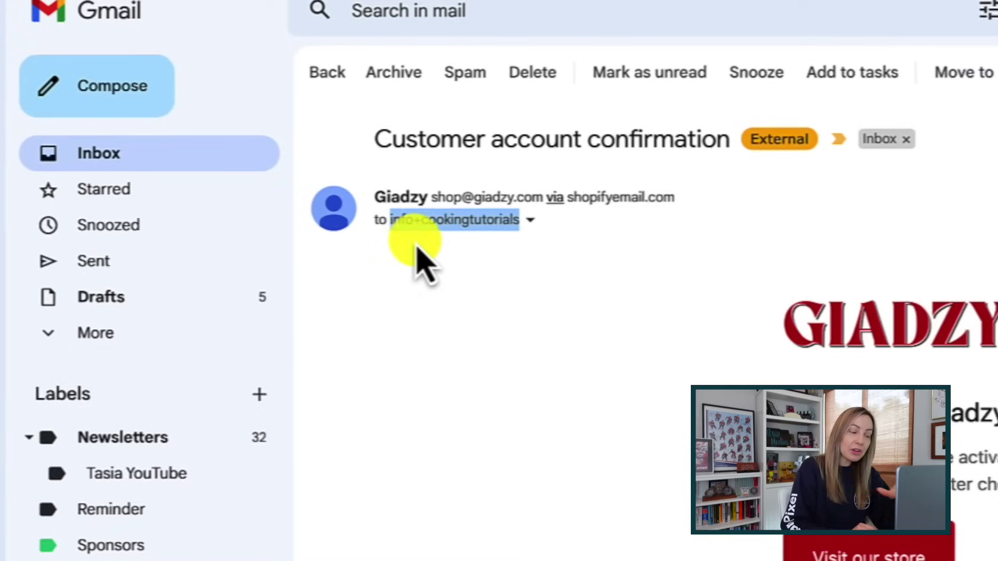
left_click(534, 222)
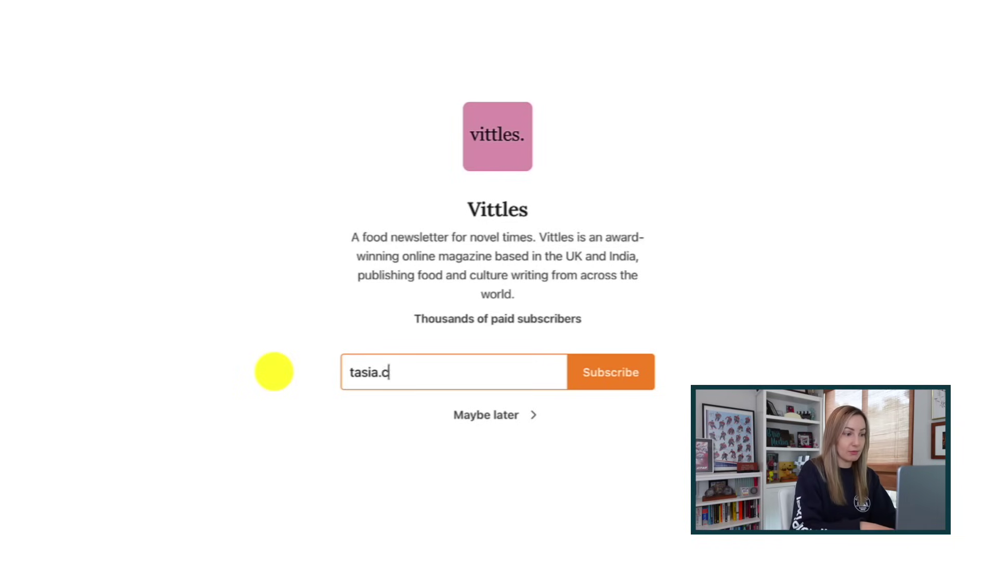
- Complete the gmail.com address in the Vittles subscribe box, removing and re-trying dots in it
type("gmail.com")
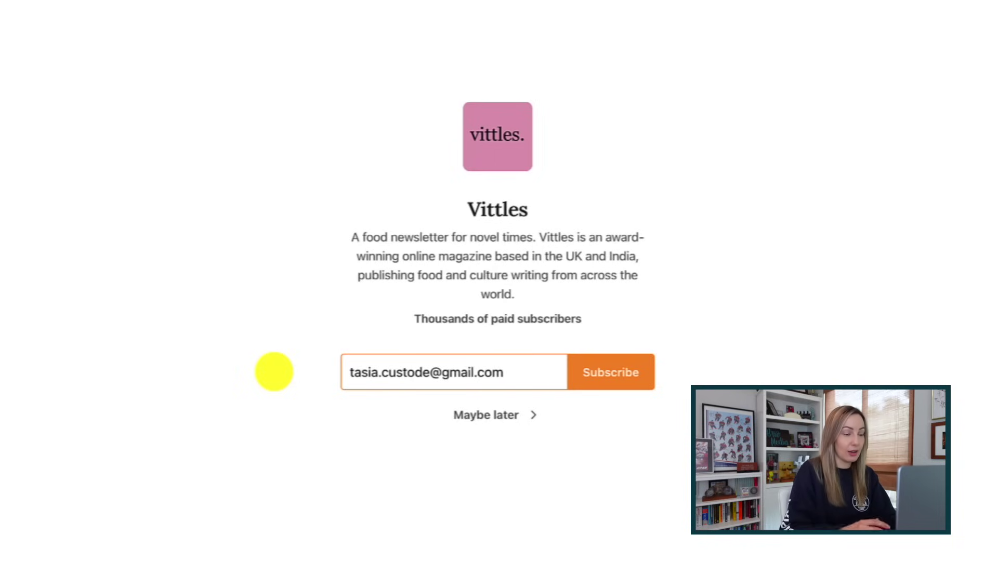
left_click(381, 375)
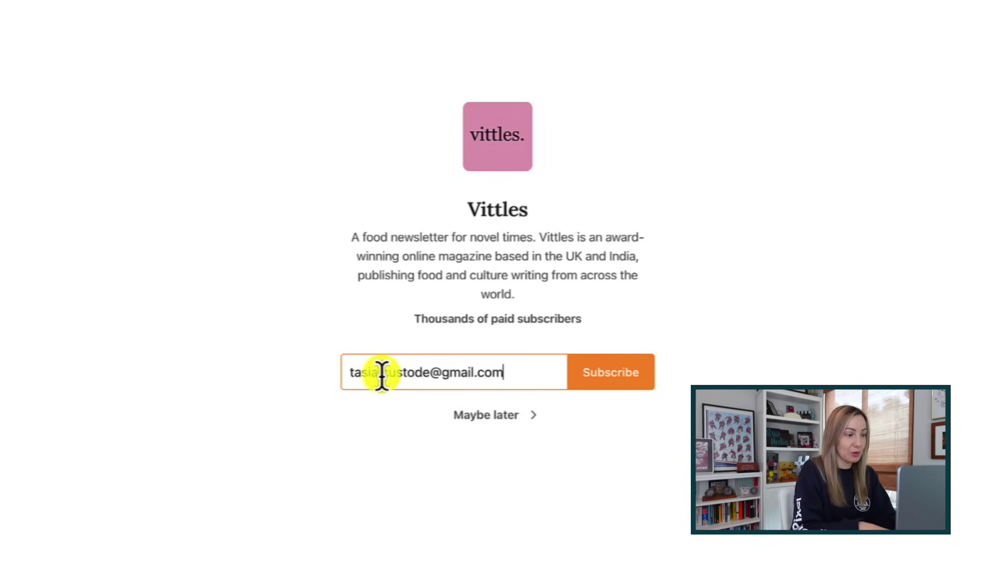
key("BackSpace")
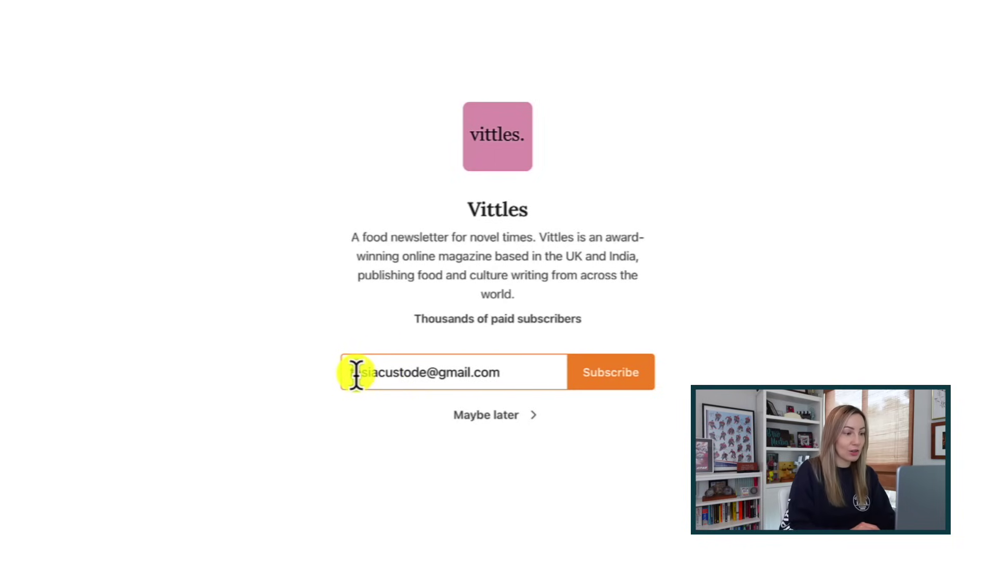
left_click(355, 373)
type(".")
key("BackSpace")
- Append 'test' before the @ and try different dot placements in the username
left_click(425, 374)
type("test")
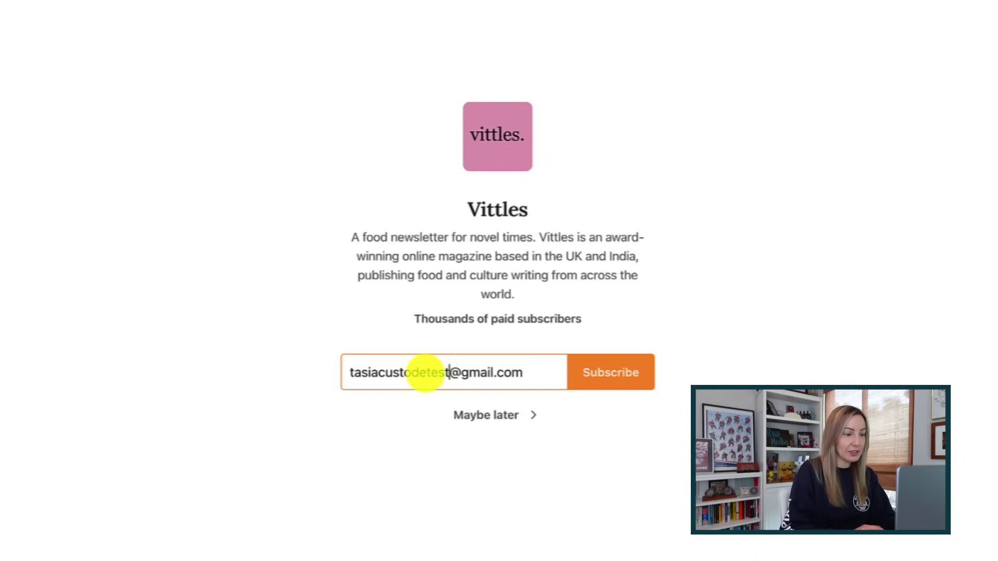
left_click(379, 373)
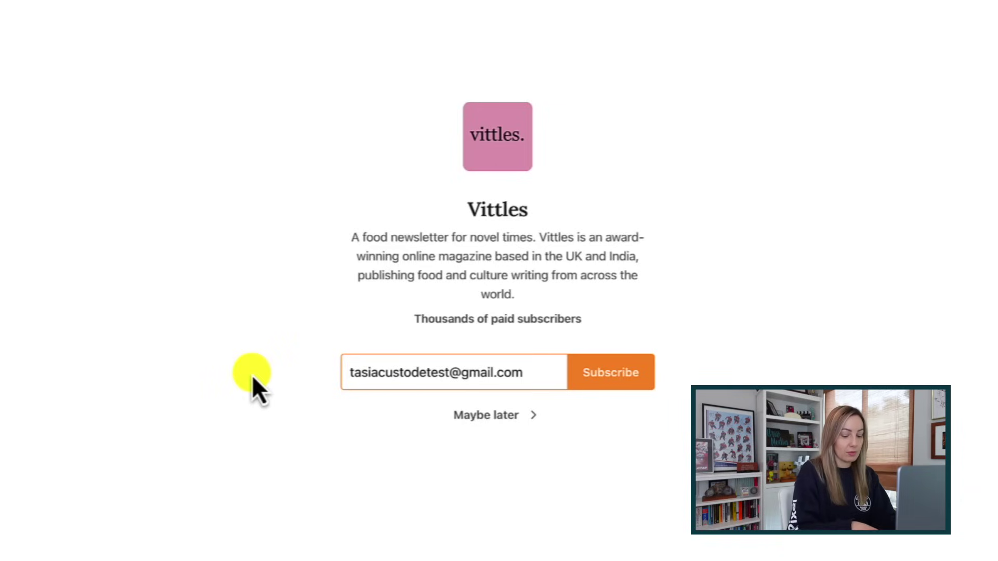
type(".")
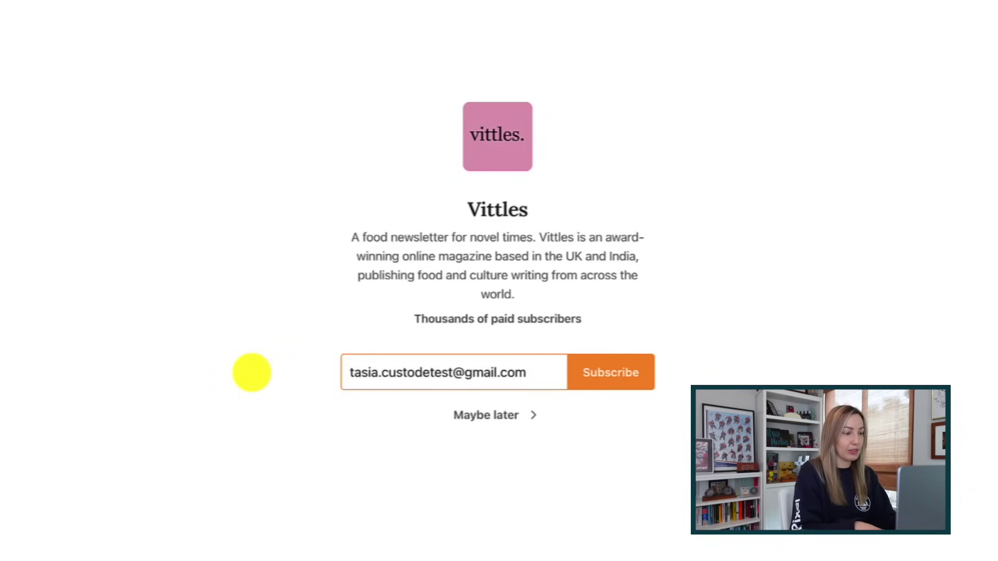
key("BackSpace")
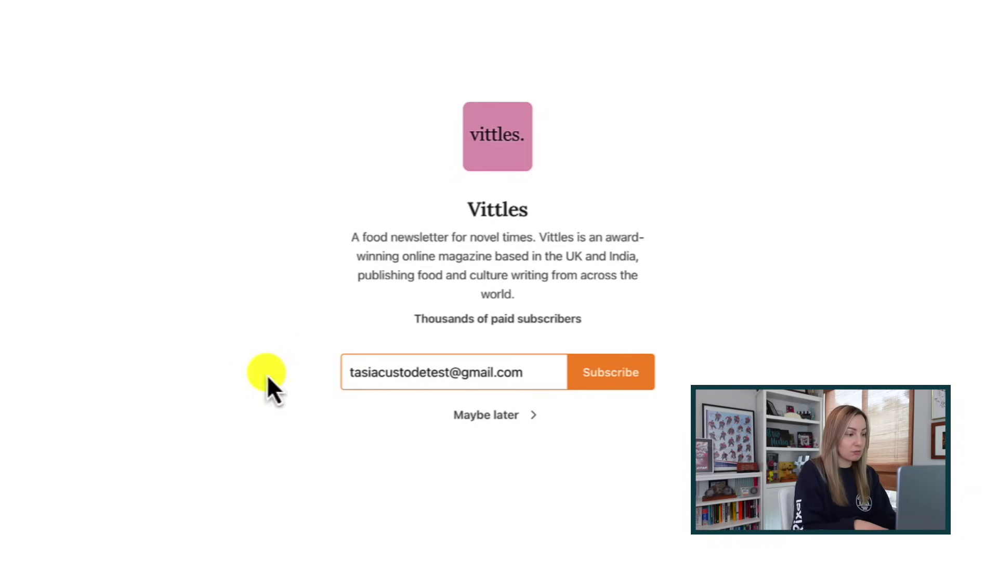
left_click(422, 373)
type(".")
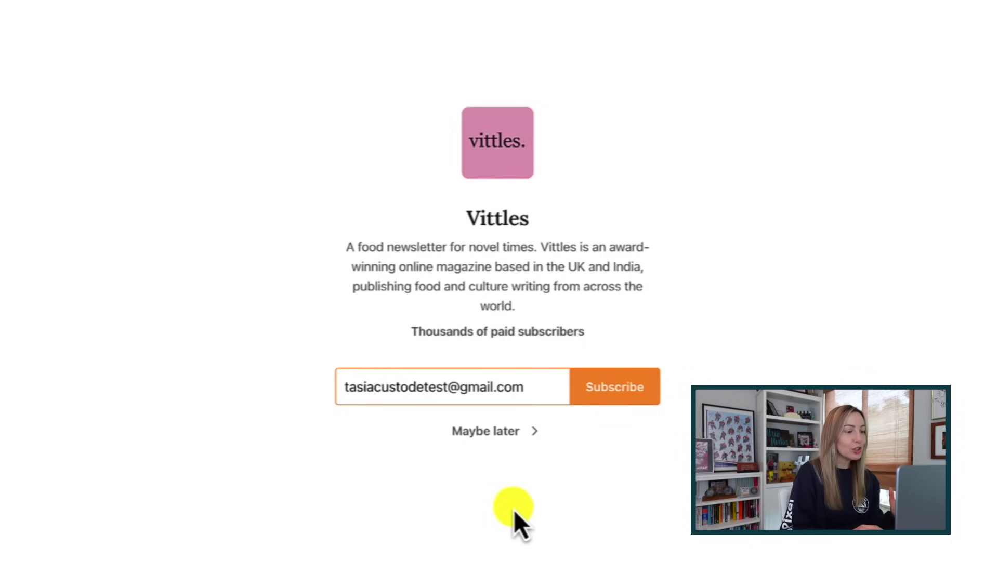
- Replace 'mail' in gmail.com with 'ooglemail' so the address ends in googlemail.com
mouse_move(552, 405)
left_mouse_down()
mouse_move(528, 390)
mouse_move(462, 394)
mouse_move(541, 390)
left_mouse_up()
left_click(536, 393)
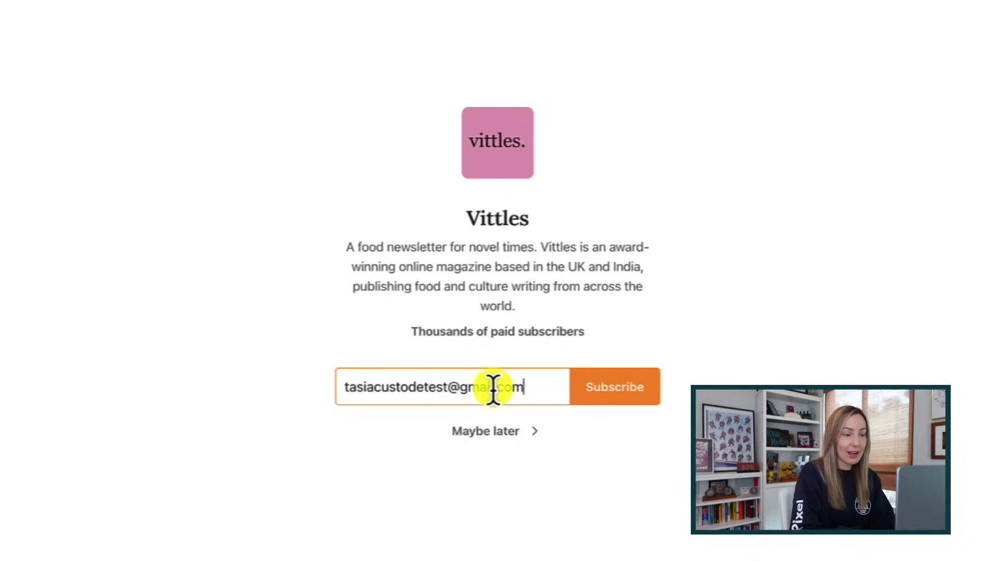
left_click_drag(495, 386, 473, 387)
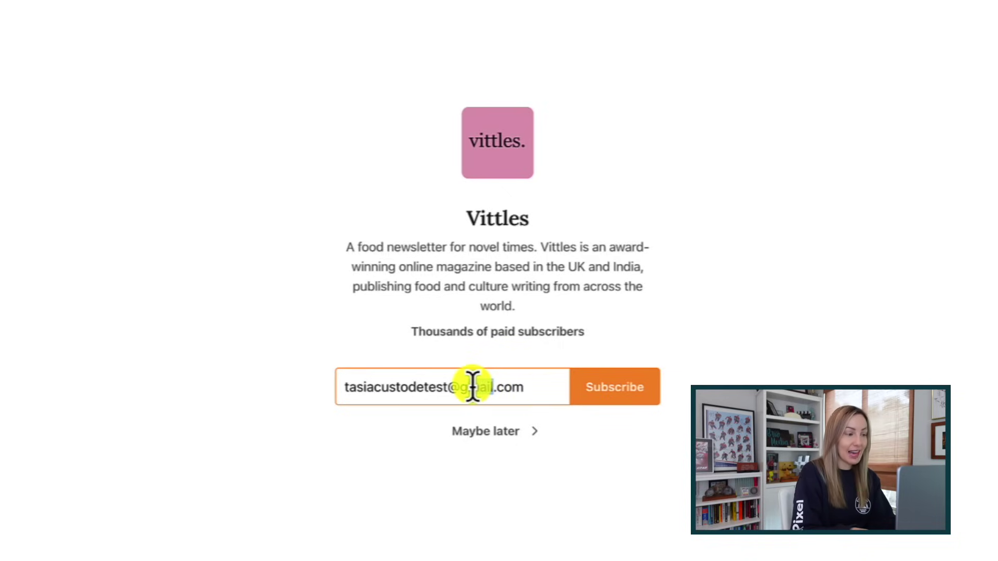
type("ooglemail")
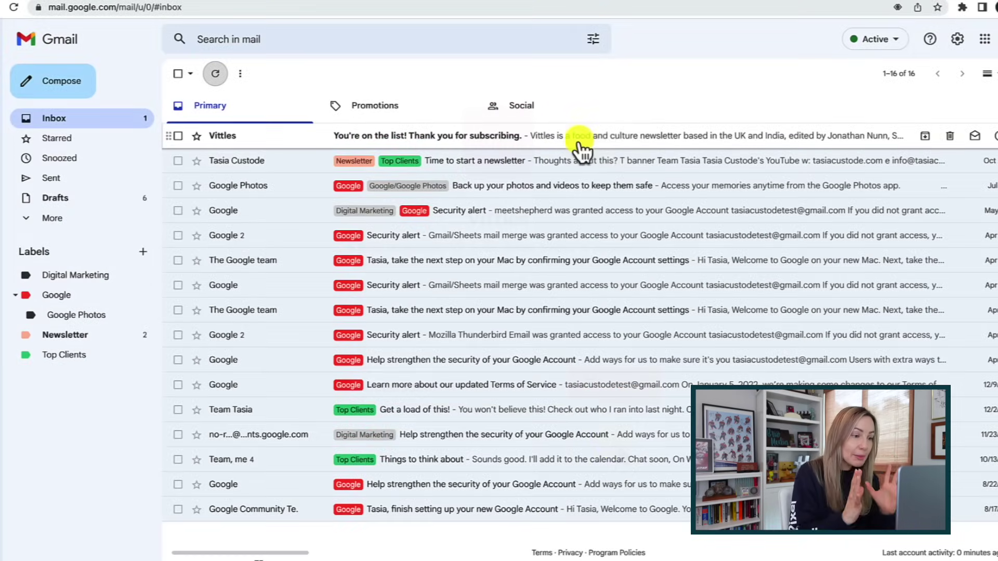
- Open the Vittles confirmation email and expand its details to show the googlemail.com recipient
left_click(609, 149)
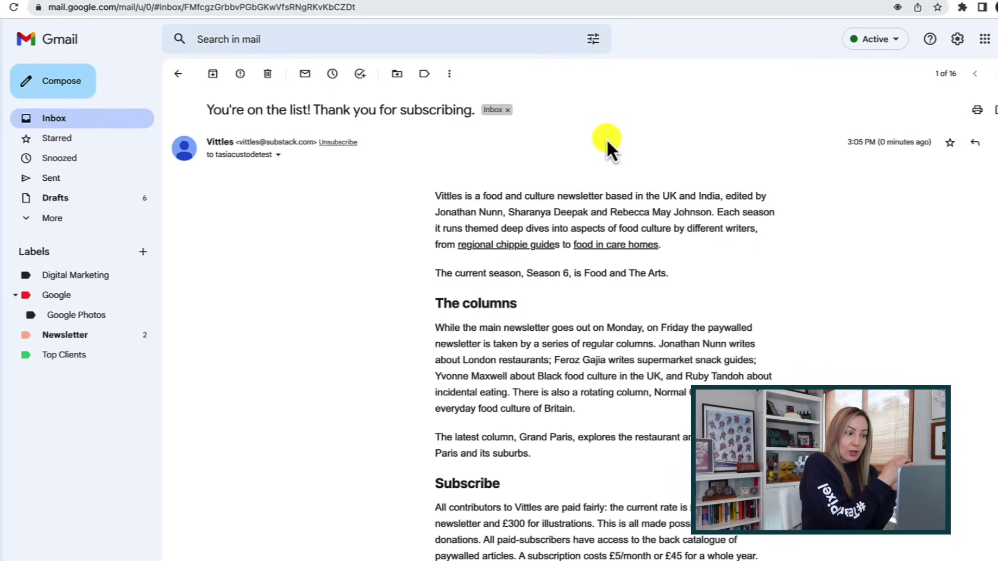
left_click(278, 155)
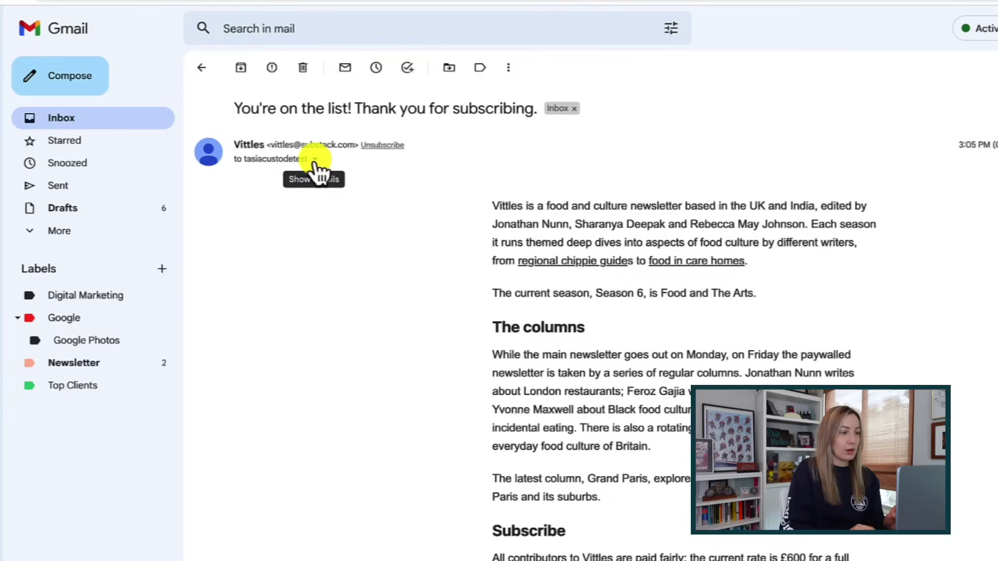
left_click(315, 159)
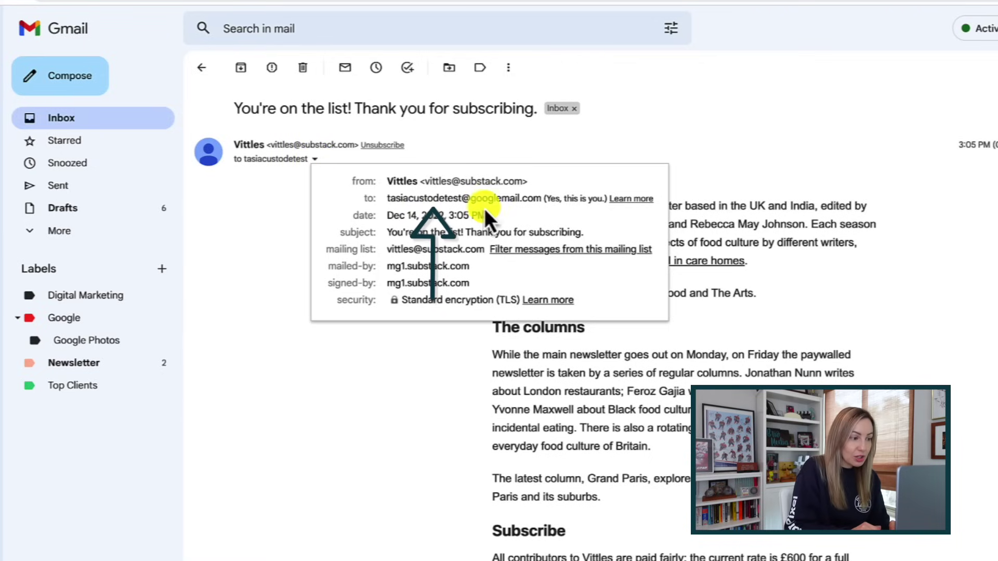
mouse_move(531, 194)
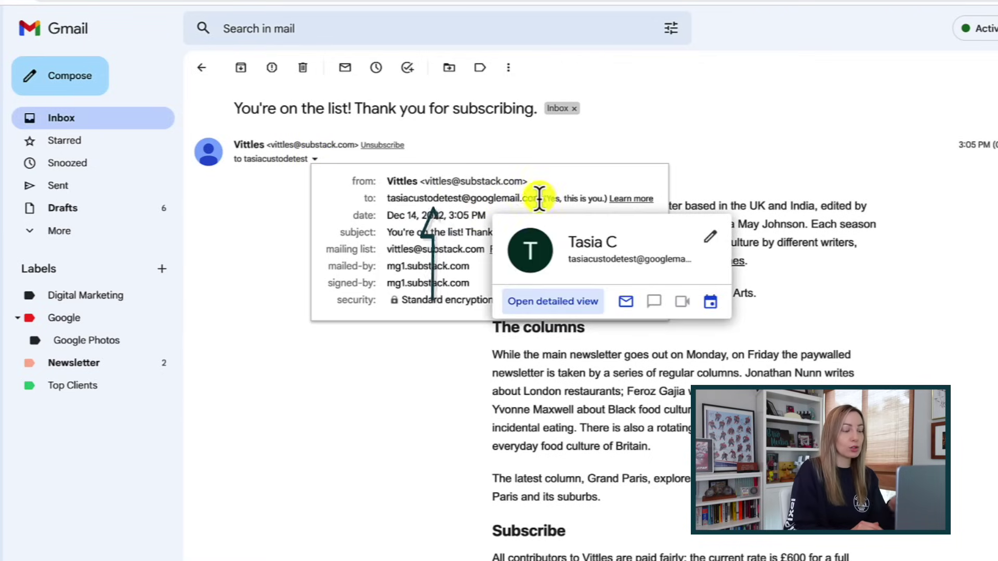